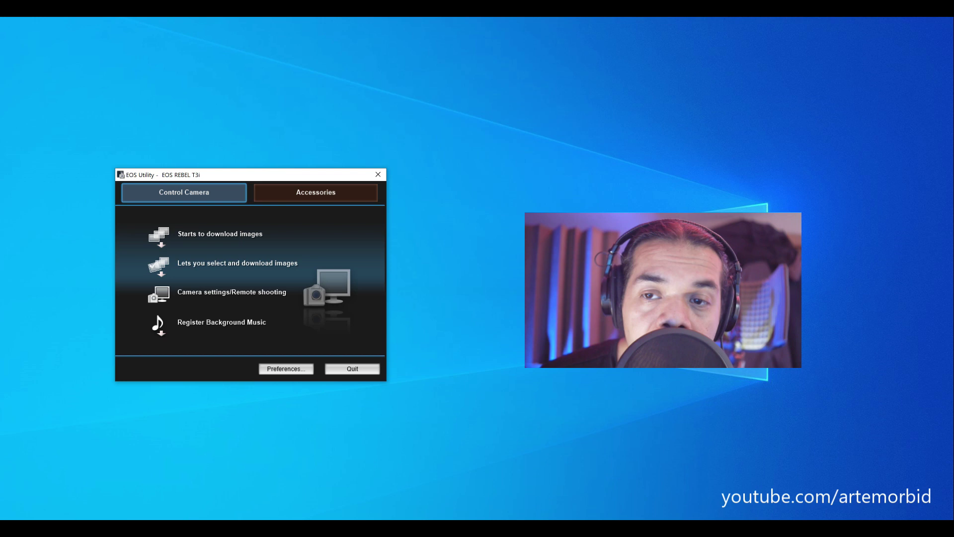
Start EOS Utility's Remote Live View to show the live camera feed at M, 1/40, F2.8, ISO 800.
click(249, 295)
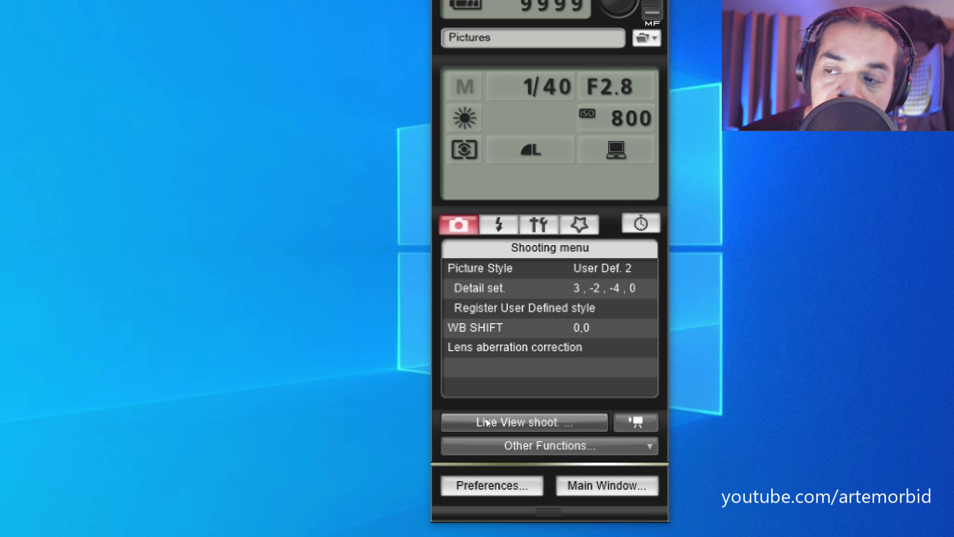
click(549, 426)
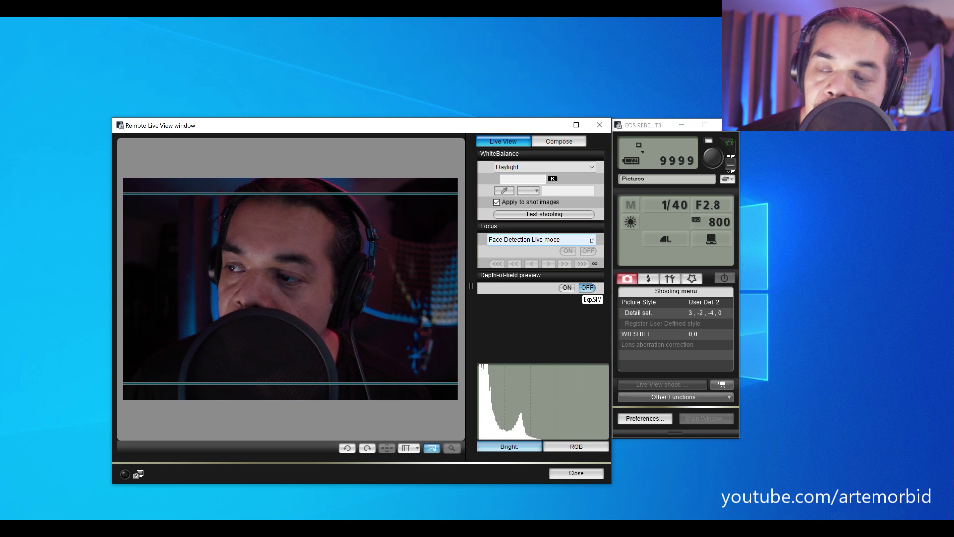
click(592, 240)
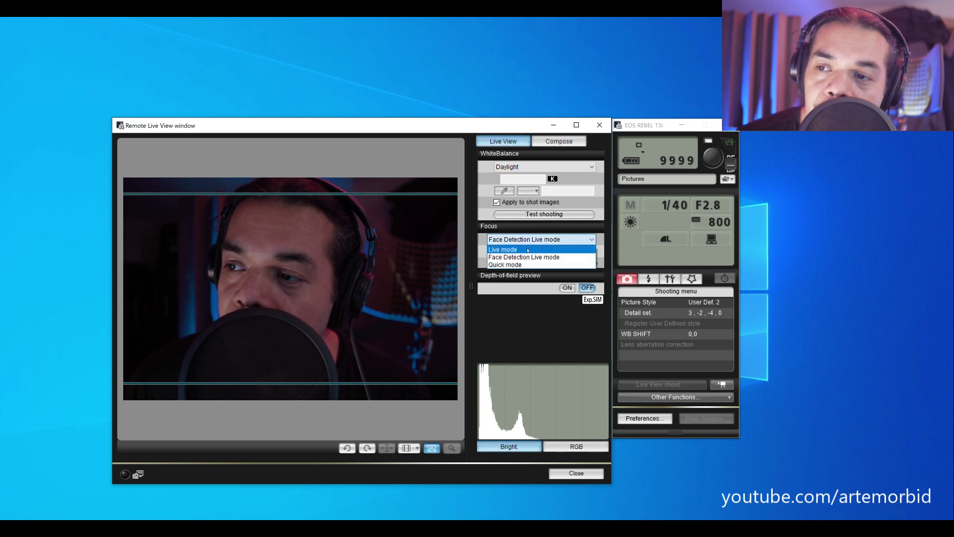
click(510, 250)
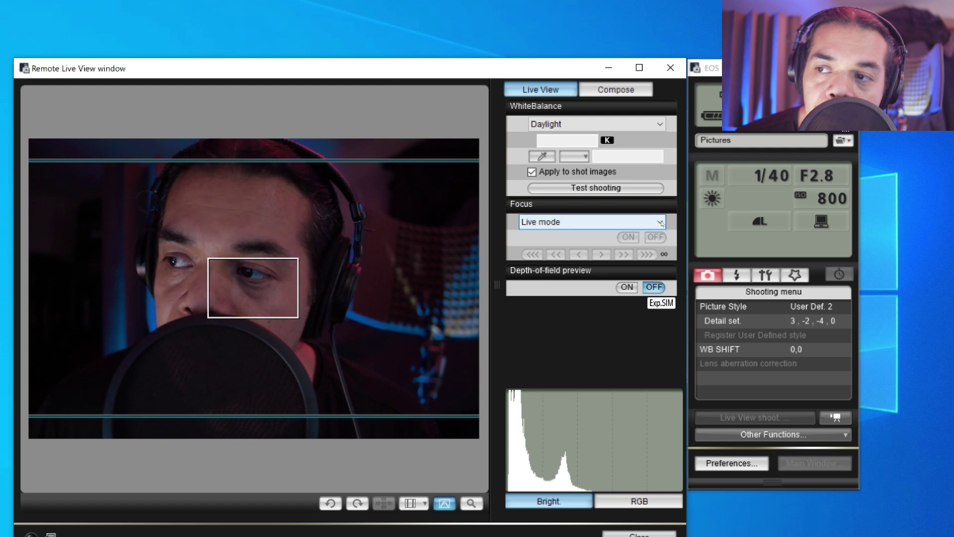
click(660, 224)
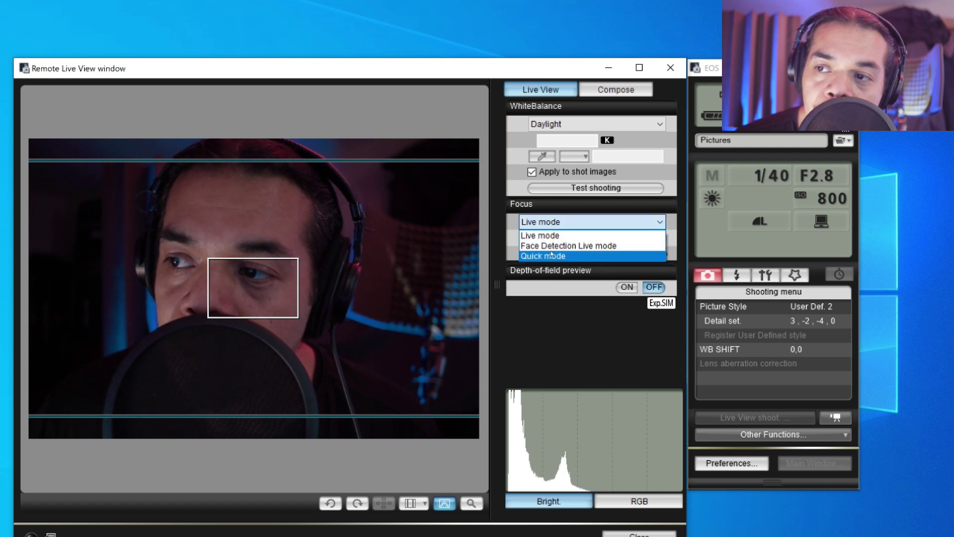
click(565, 246)
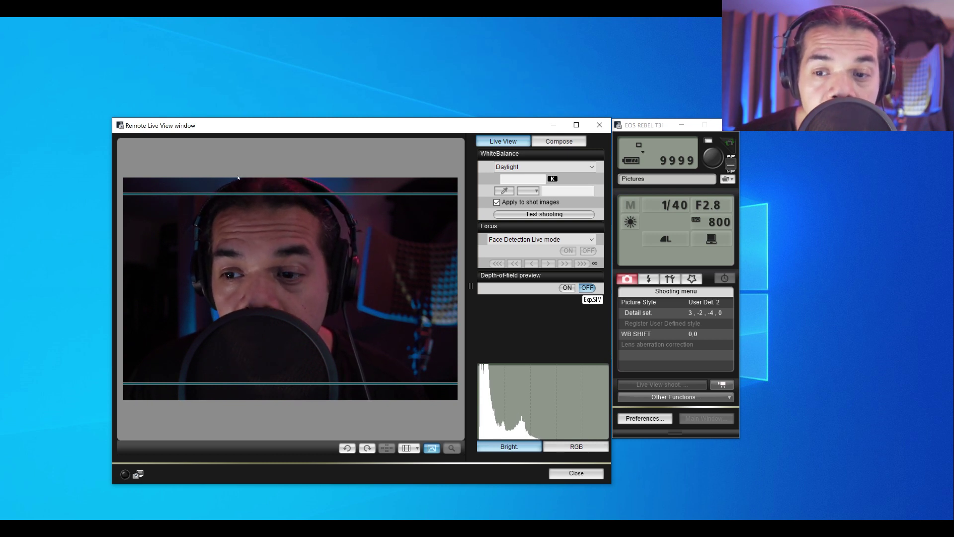
Switch to OBS Studio and add a new Window Capture source to the scene.
key(alt+Tab)
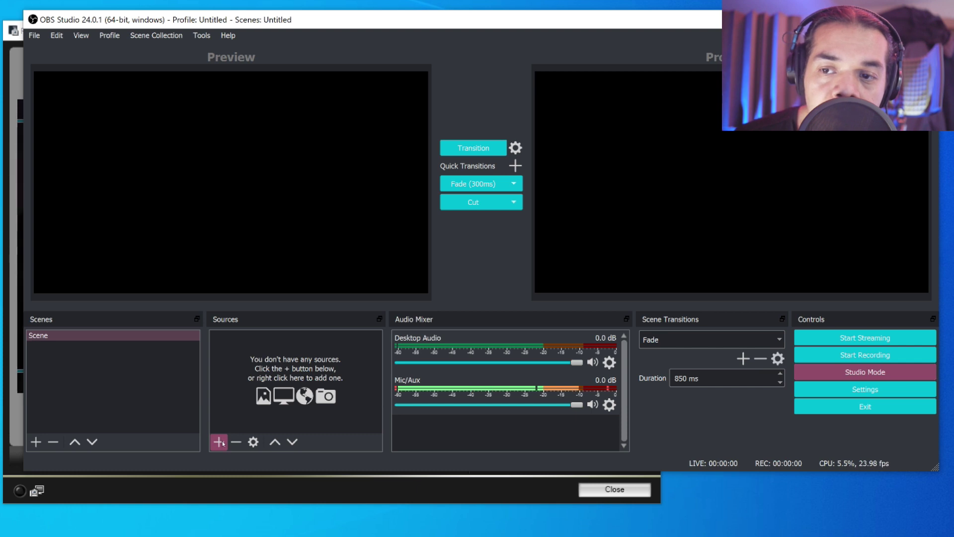
click(222, 442)
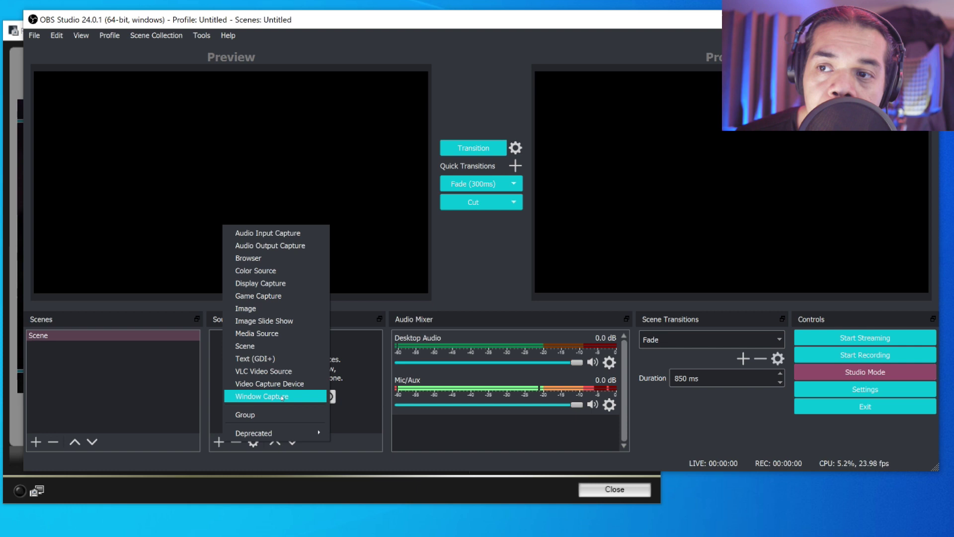
click(282, 396)
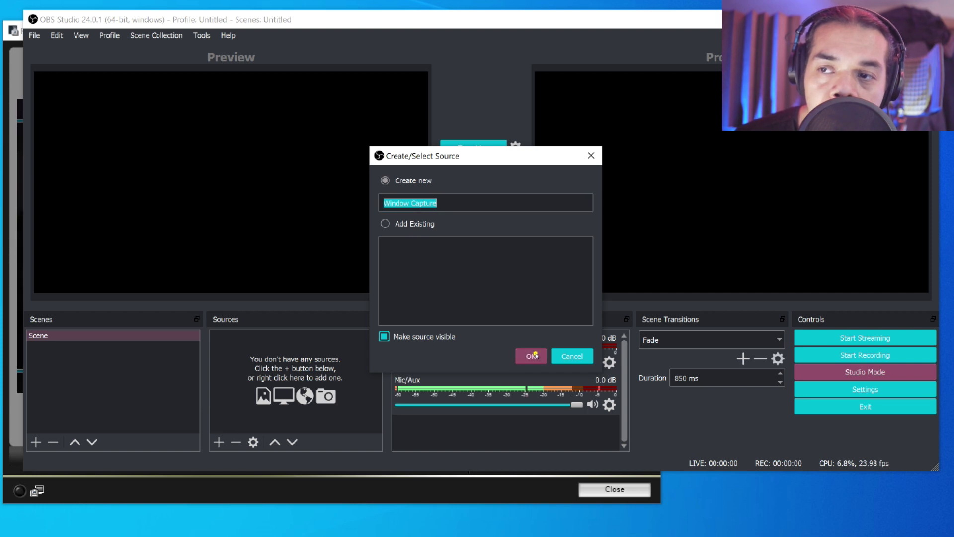
Create 'Window Capture' capturing the [EOS Utility 2.exe]: Remote Live View window.
click(531, 356)
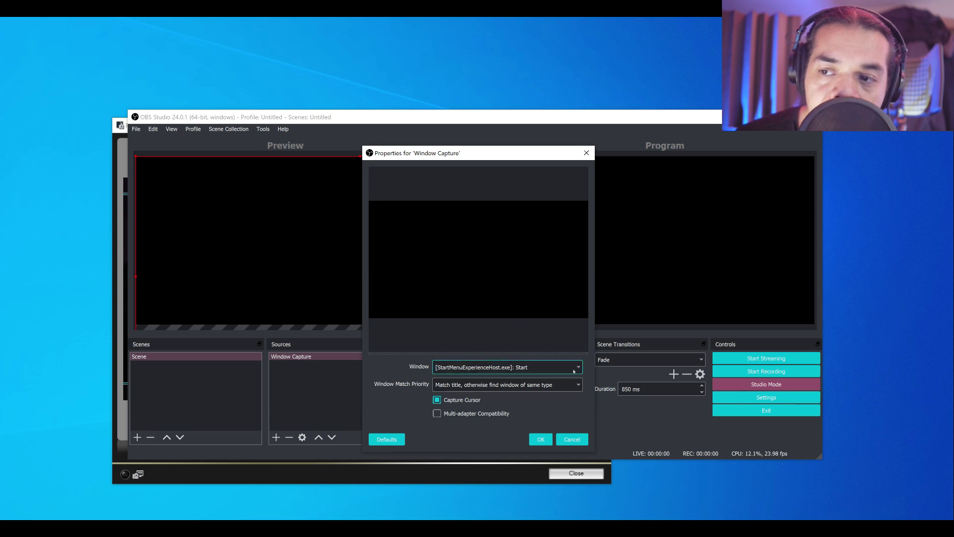
click(575, 369)
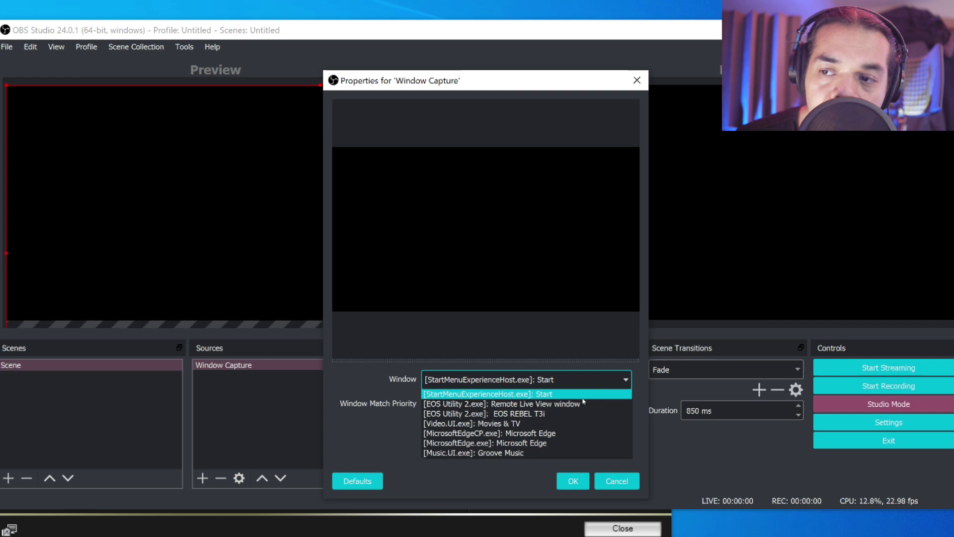
click(530, 404)
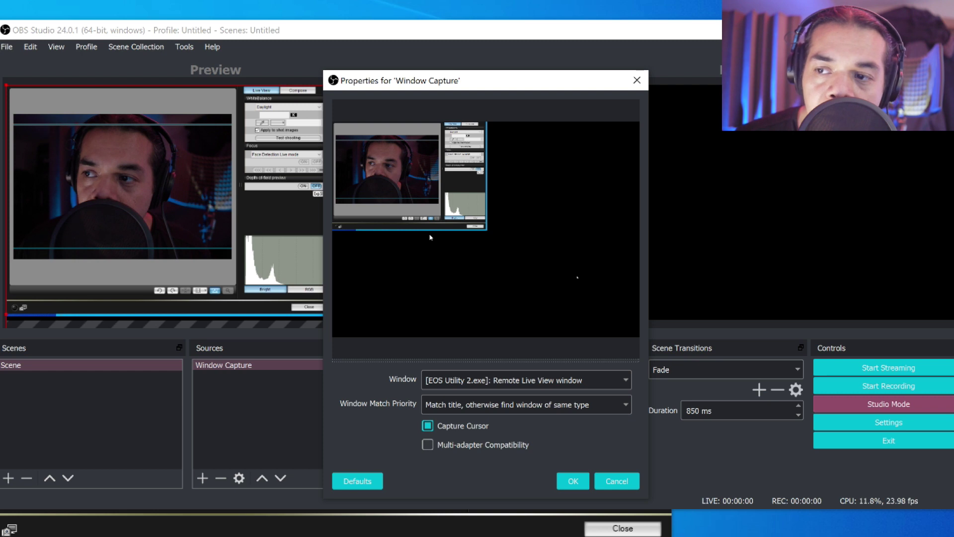
click(570, 480)
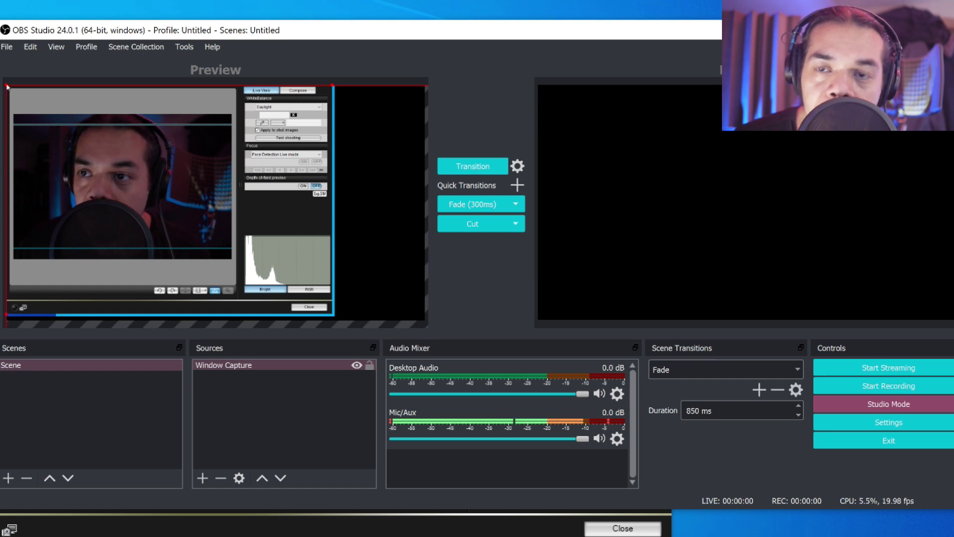
Resize and reposition the captured EOS window in the preview, then select the Window Capture source.
drag(7, 85, 192, 229)
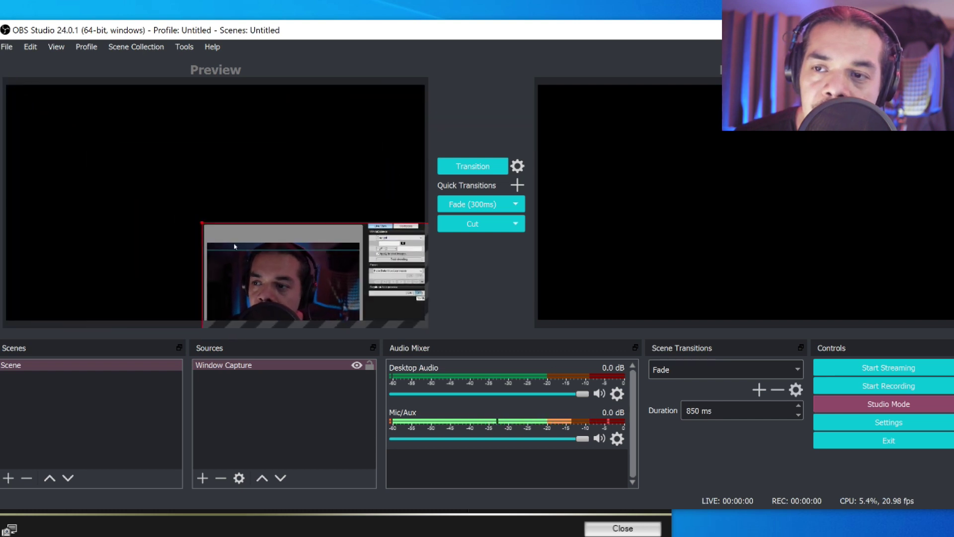
drag(235, 246, 141, 151)
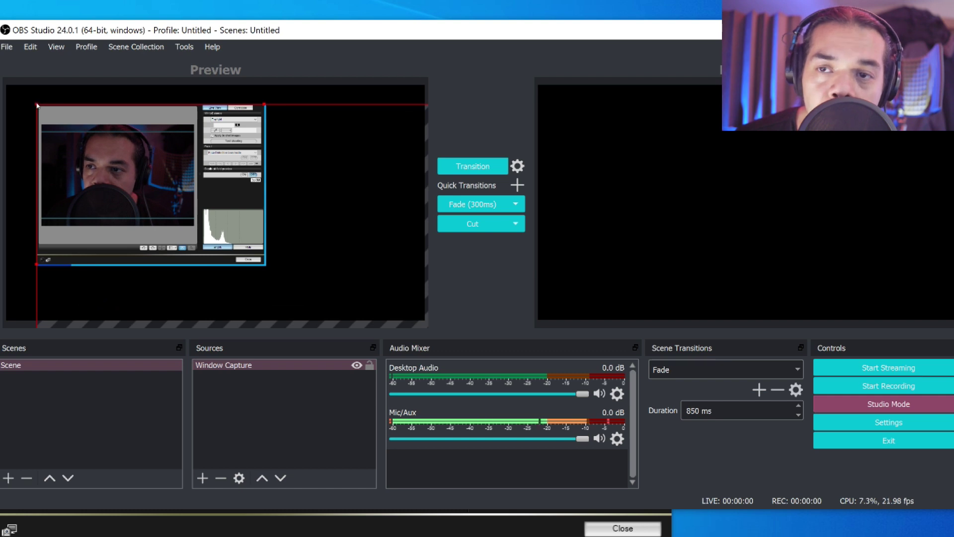
drag(36, 104, 109, 155)
drag(256, 215, 326, 264)
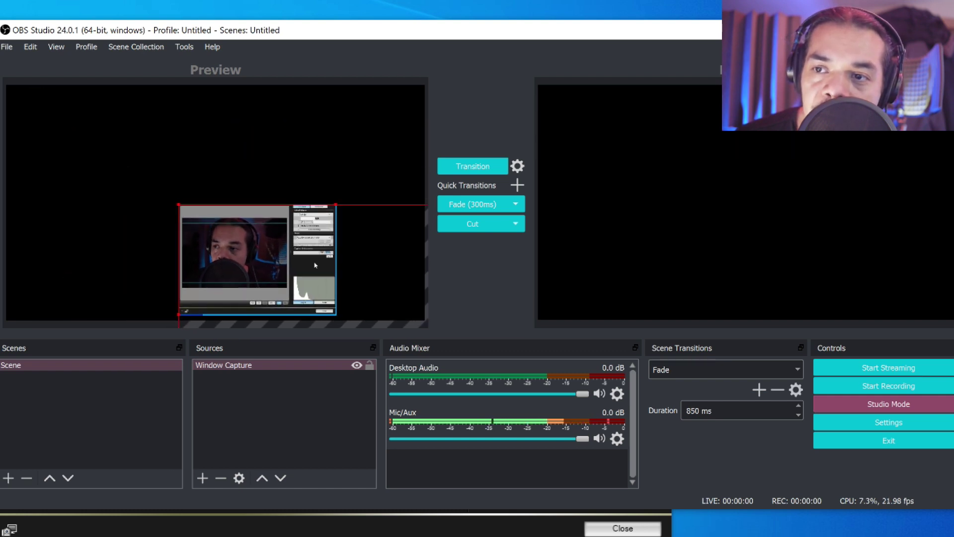
key(ctrl+d)
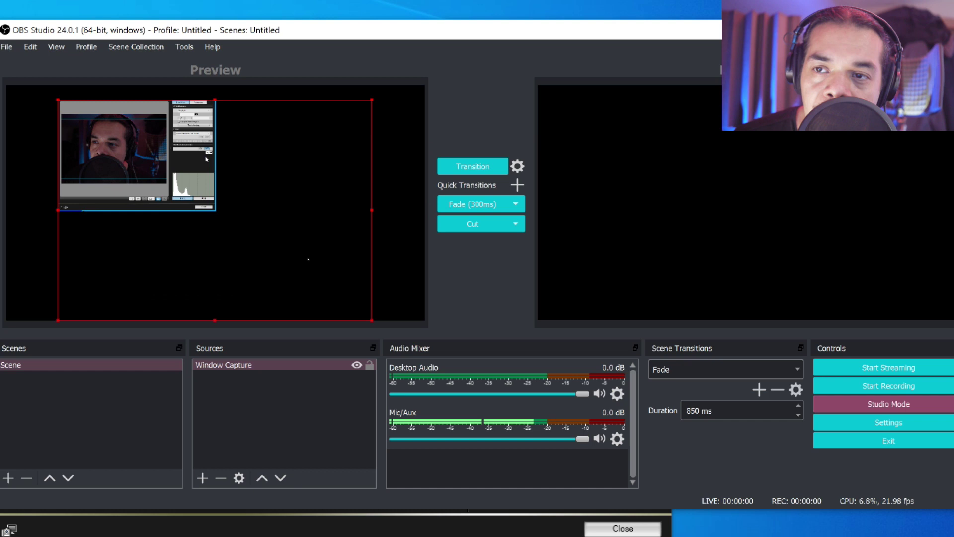
drag(306, 252, 307, 253)
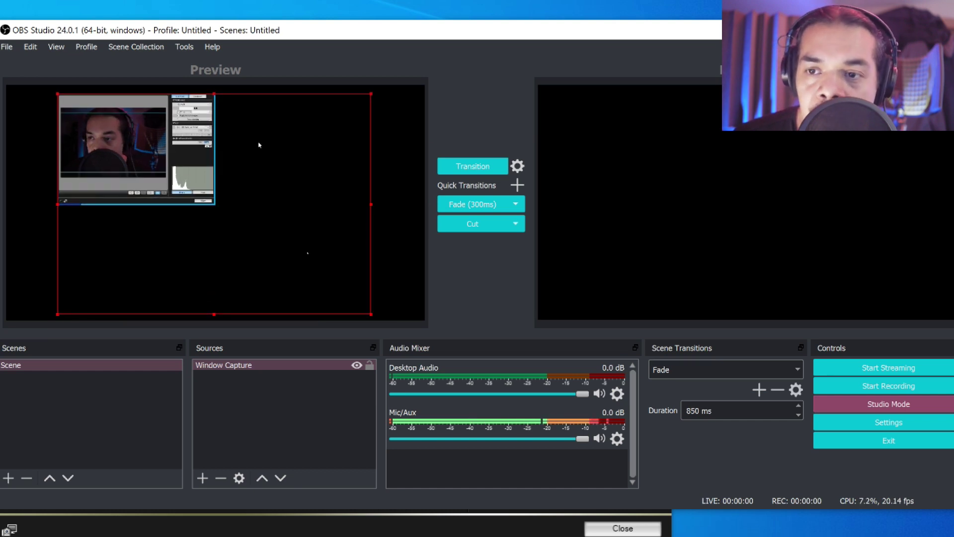
click(236, 366)
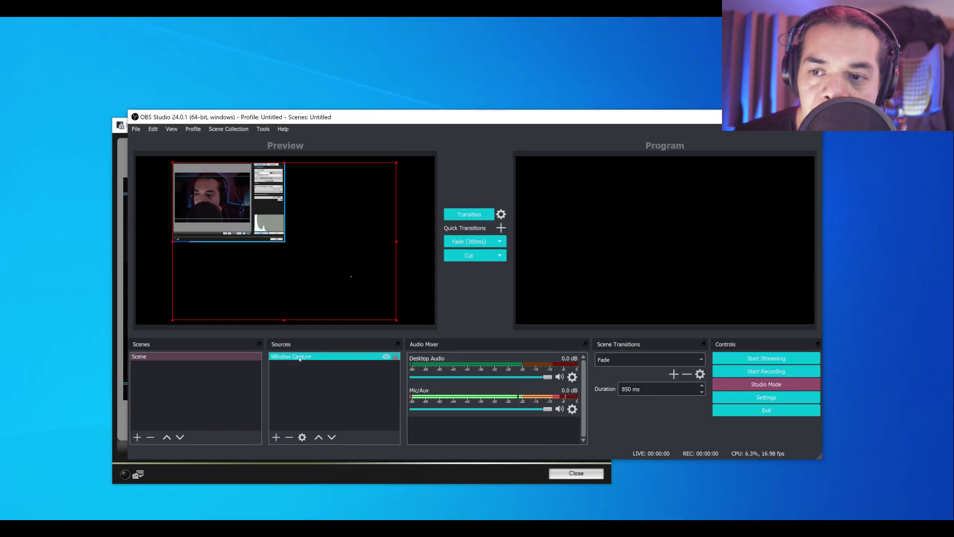
click(285, 312)
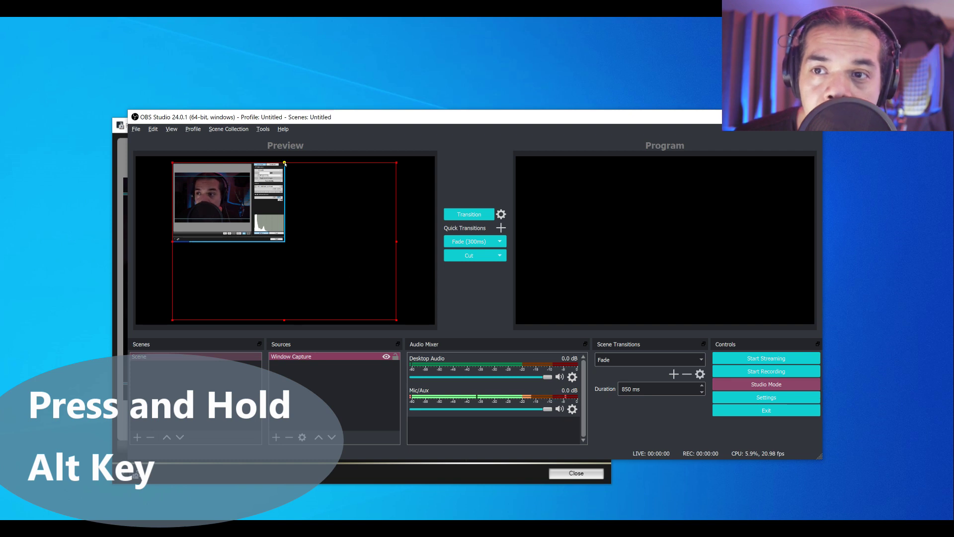
Crop the capture's top, right panel, bottom black area and left sliver, leaving only the camera image.
drag(285, 163, 285, 178)
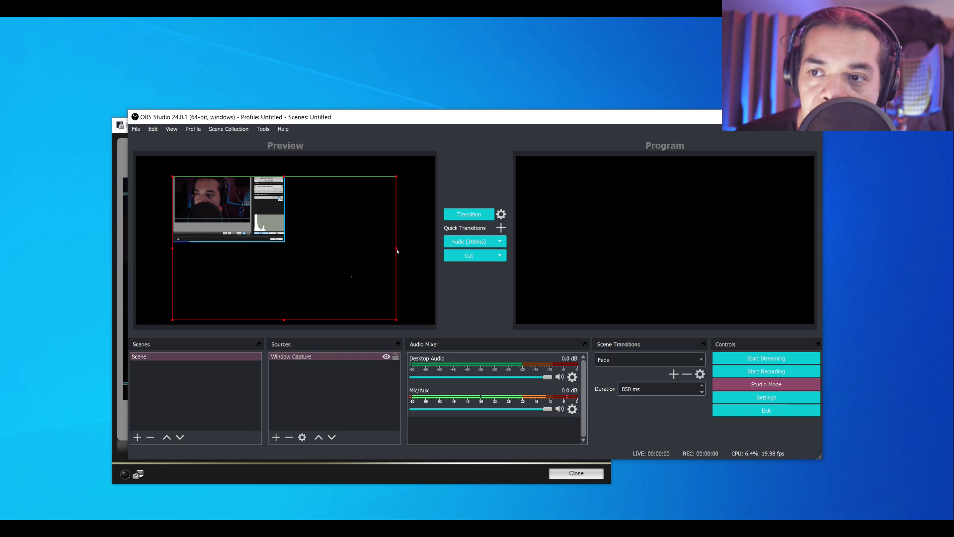
drag(397, 250, 251, 246)
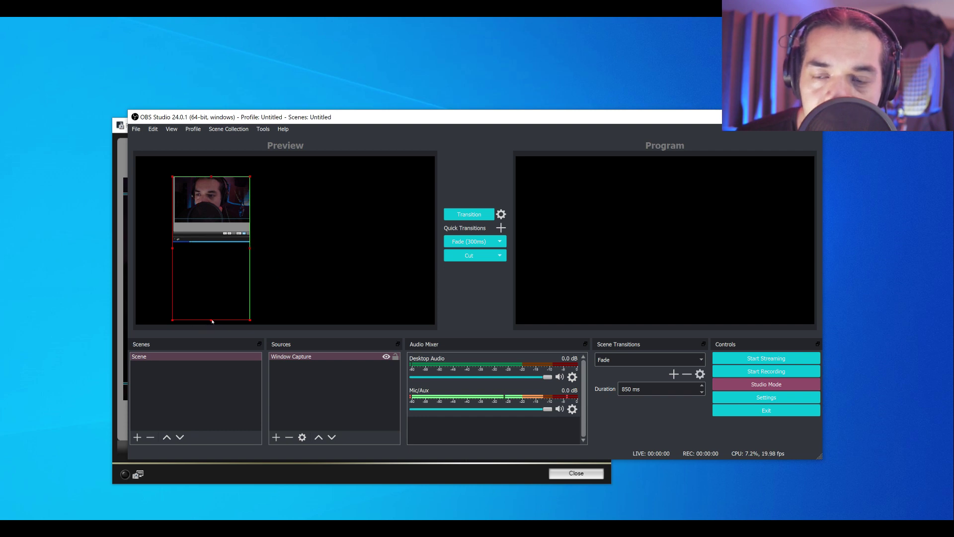
drag(212, 321, 219, 221)
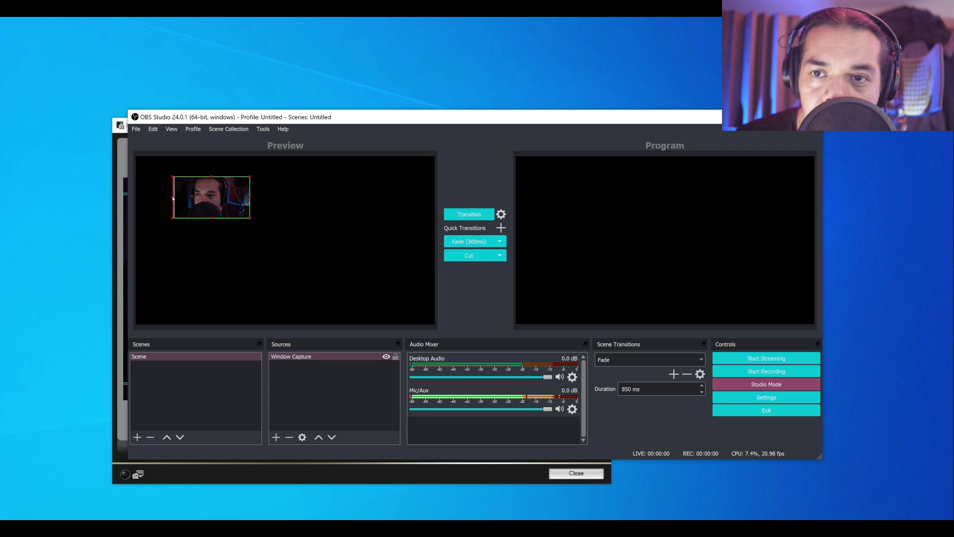
drag(173, 197, 175, 202)
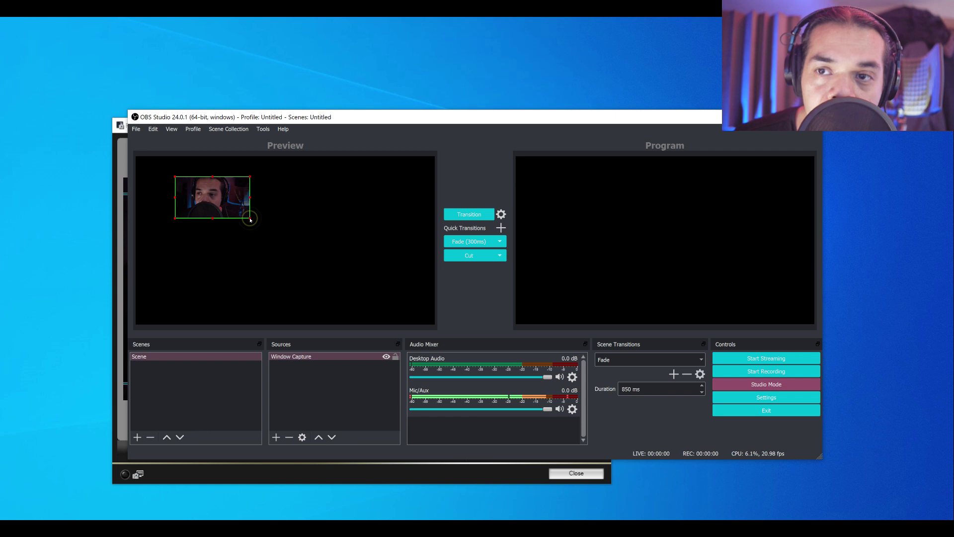
Enlarge and align the cropped camera image to fill the whole preview canvas.
drag(250, 218, 411, 323)
drag(388, 268, 348, 244)
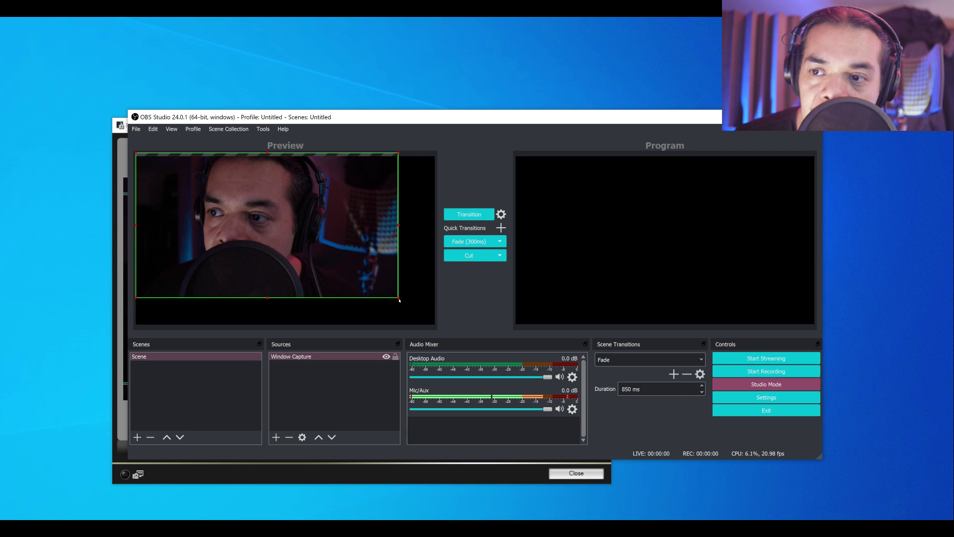
drag(399, 299, 413, 324)
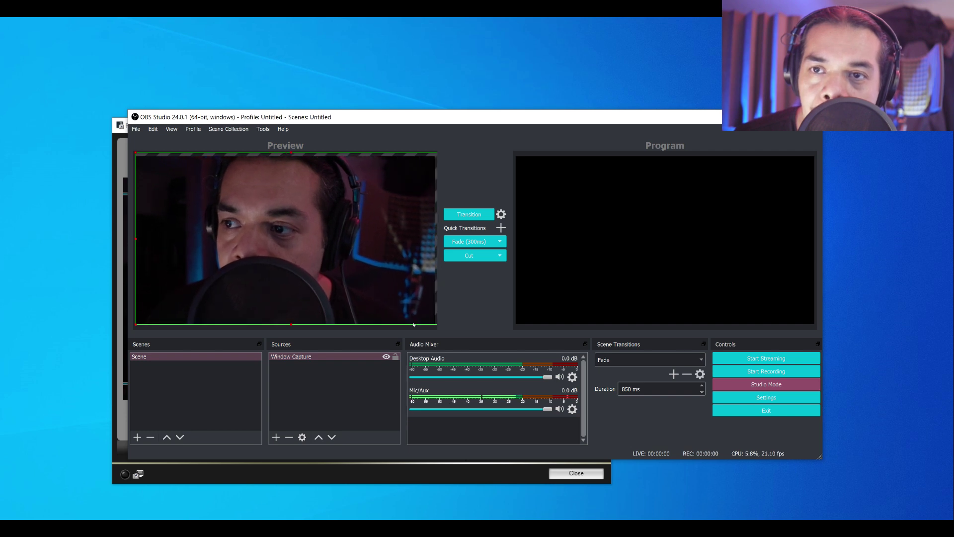
drag(356, 270, 353, 272)
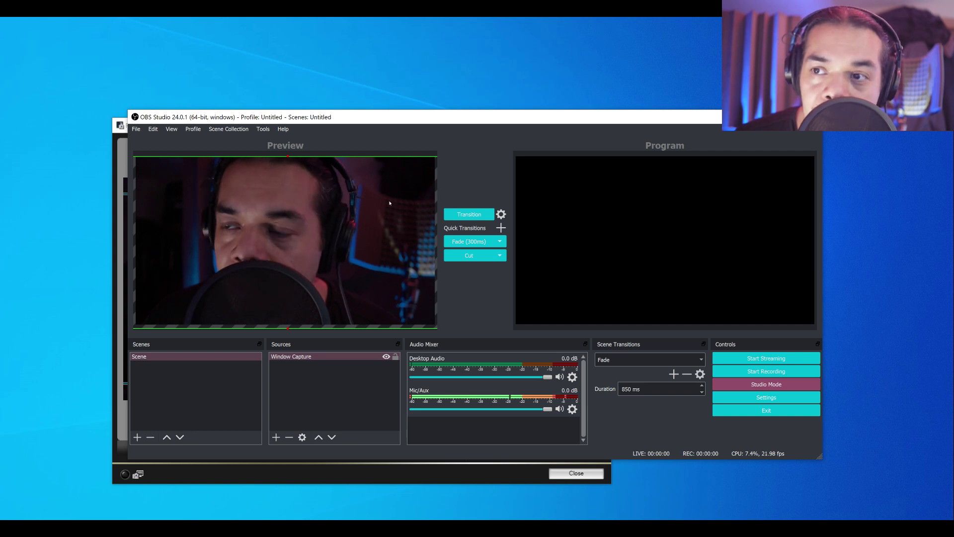
Transition the preview to Program and bring up the Mic/Aux audio options menu.
click(463, 216)
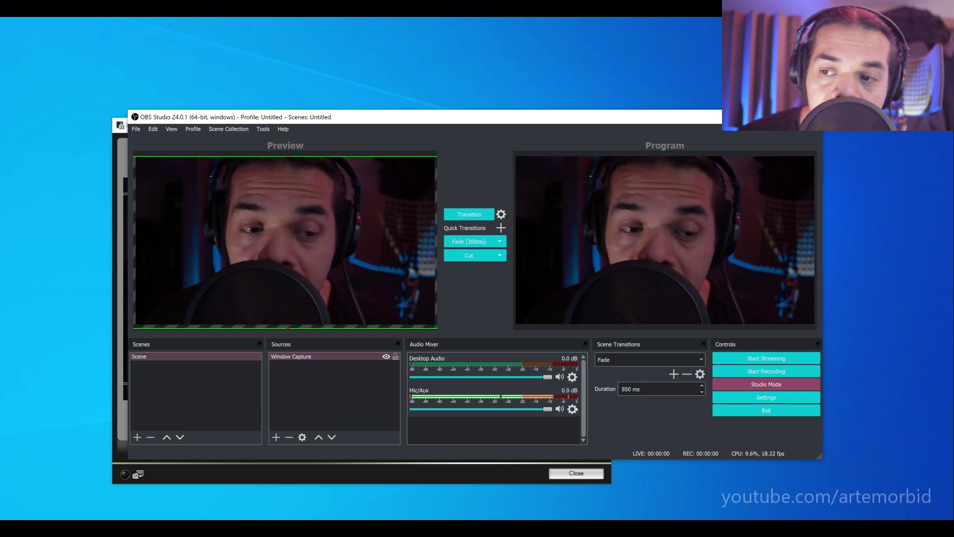
click(572, 409)
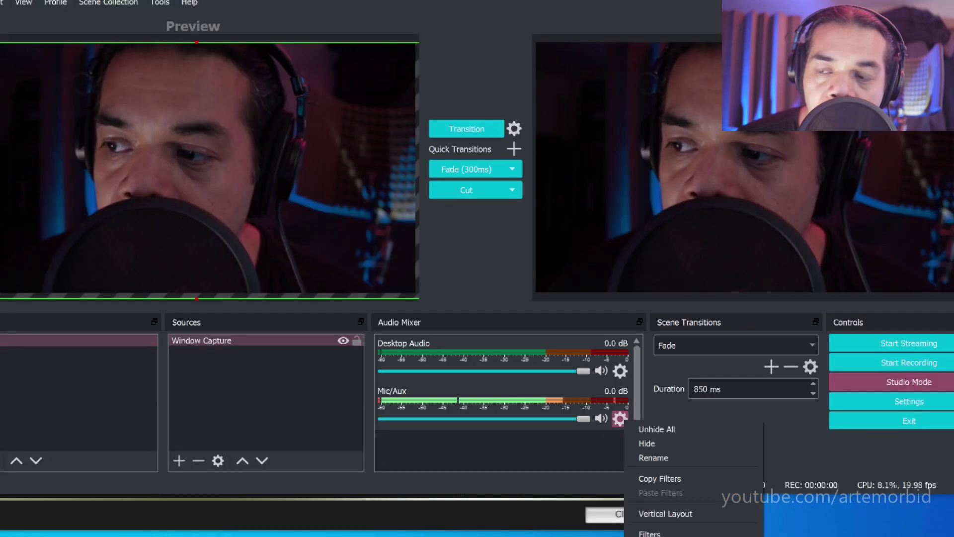
Check that Mic/Aux uses Microphone (Realtek Audio) and close its properties without changes.
click(661, 536)
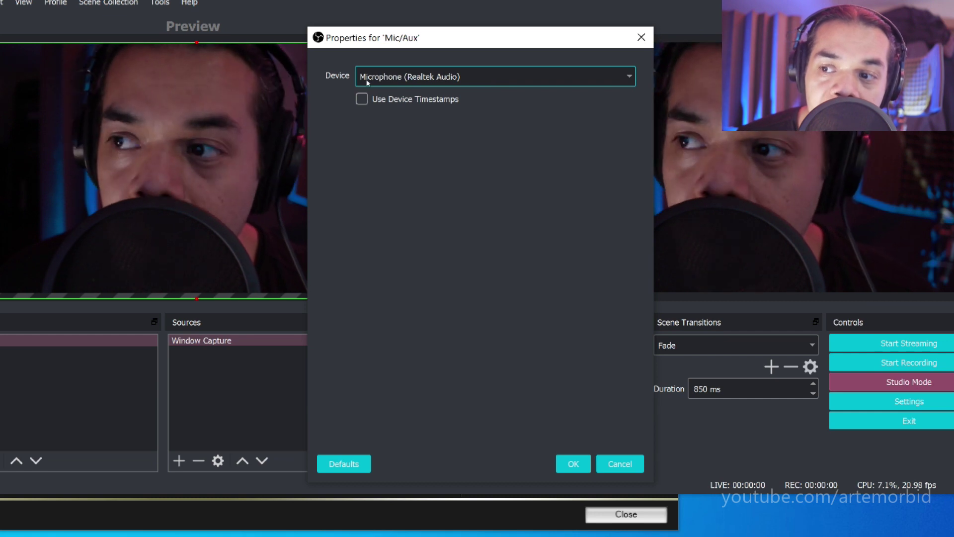
click(609, 463)
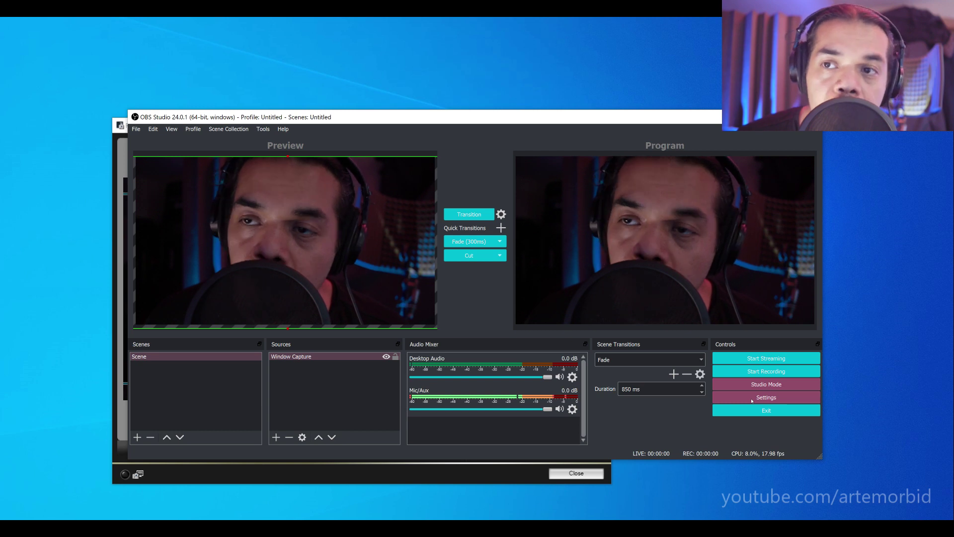
Confirm the stream service is Twitch with server Auto (Recommended) and save the settings.
click(753, 400)
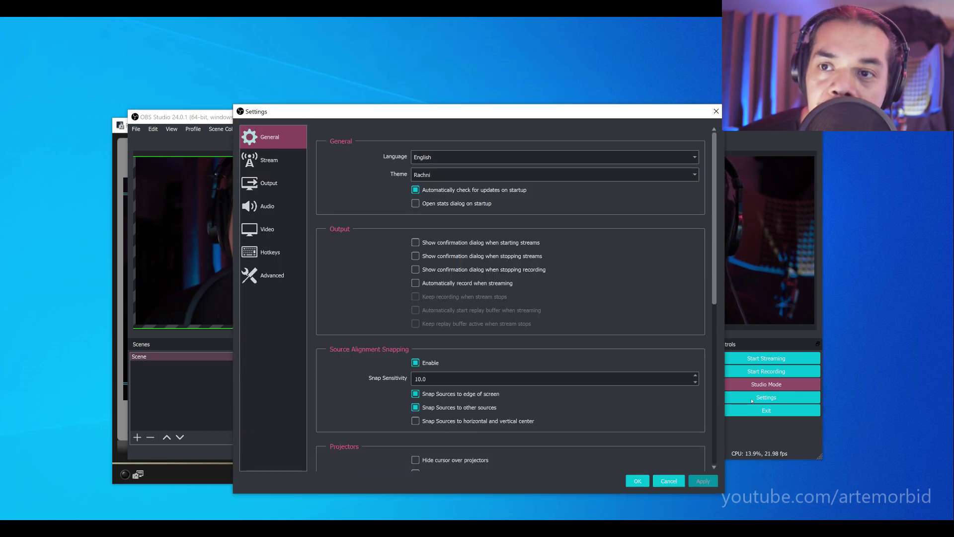
click(275, 161)
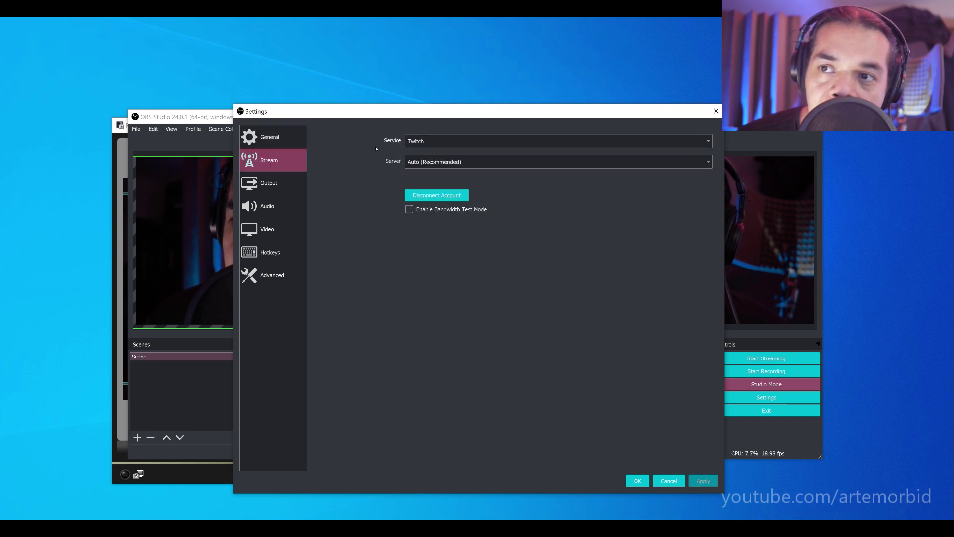
click(709, 141)
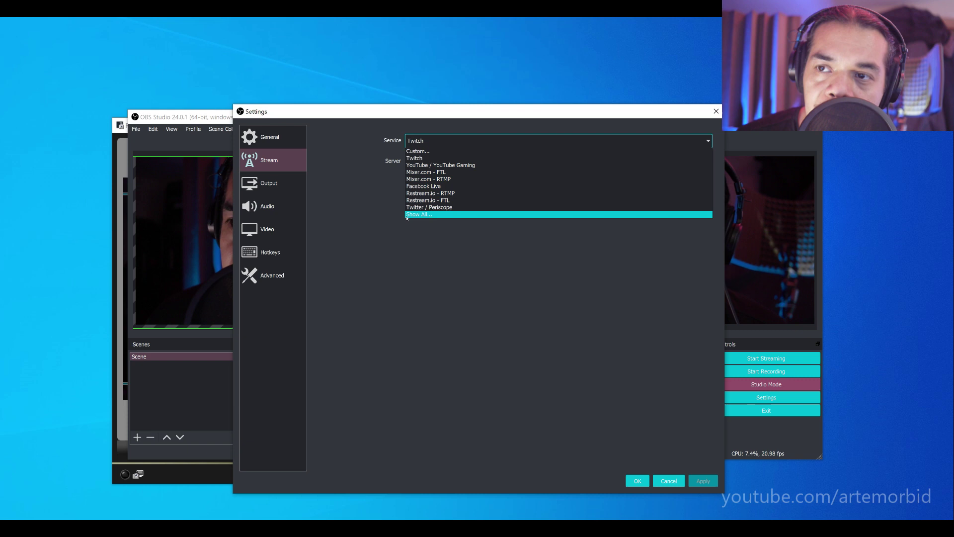
click(362, 176)
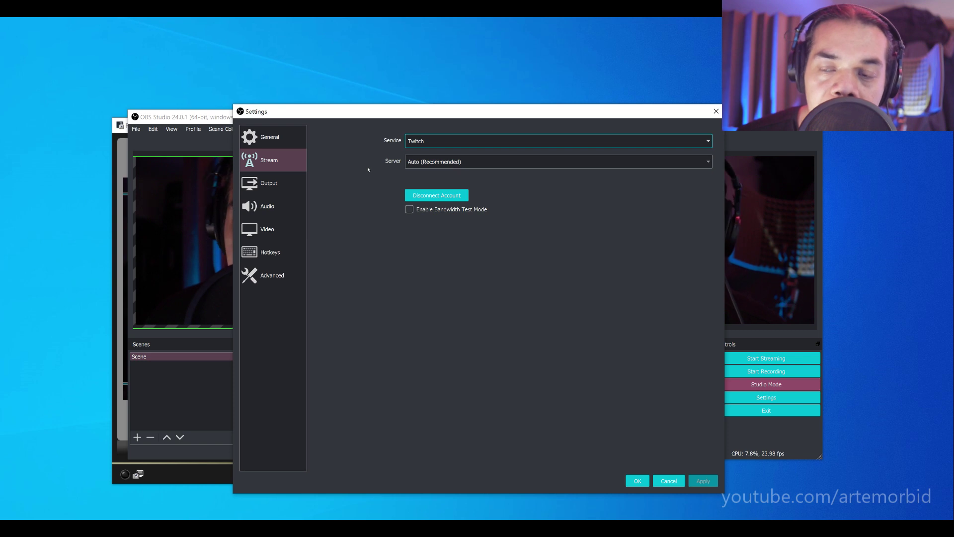
click(638, 481)
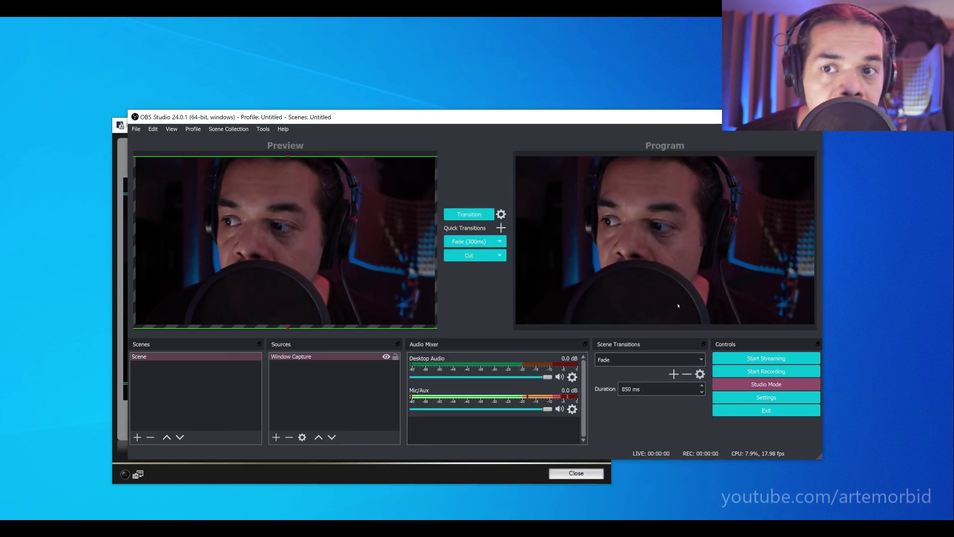